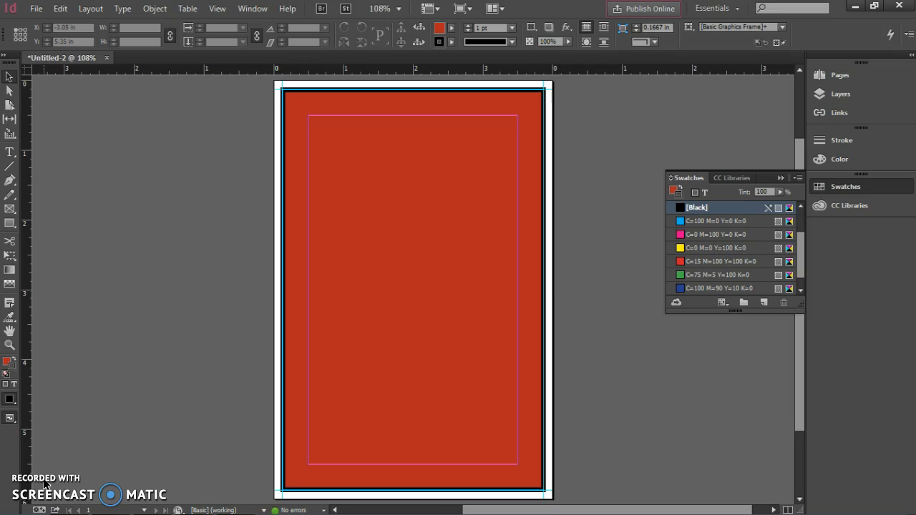
Switch to Photoshop to examine the finished convention_postcard.jpg reference, and return to the InDesign document
{"action": "key", "text": "alt+Tab"}
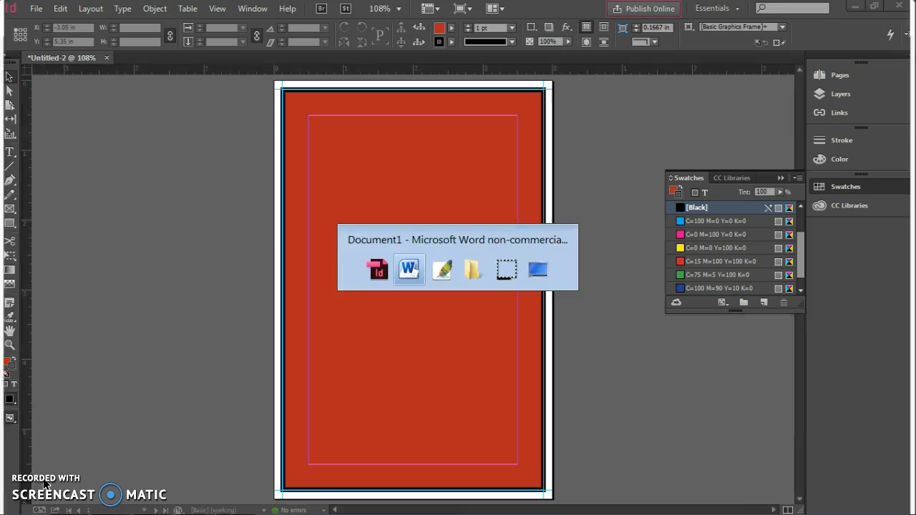
{"action": "key", "text": "alt+Tab"}
{"action": "key", "text": "alt+Tab"}
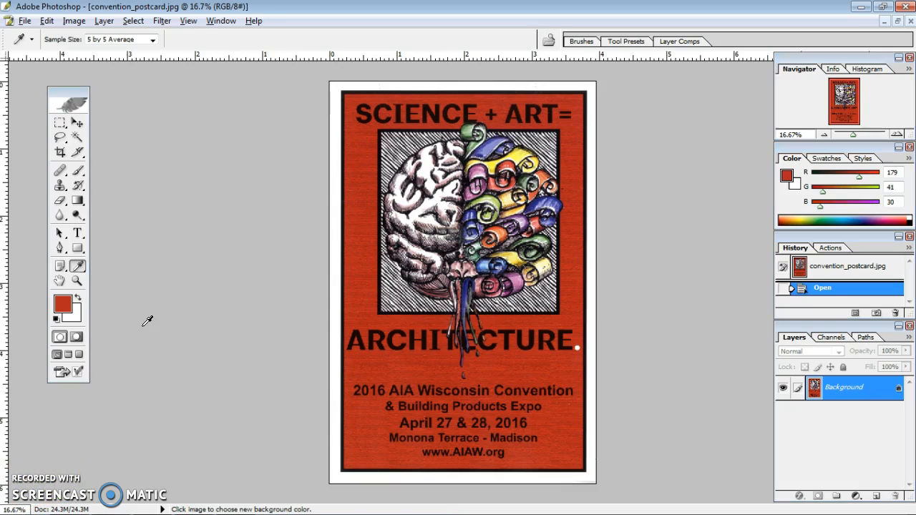
{"action": "key", "text": "alt+Tab"}
{"action": "key", "text": "Tab"}
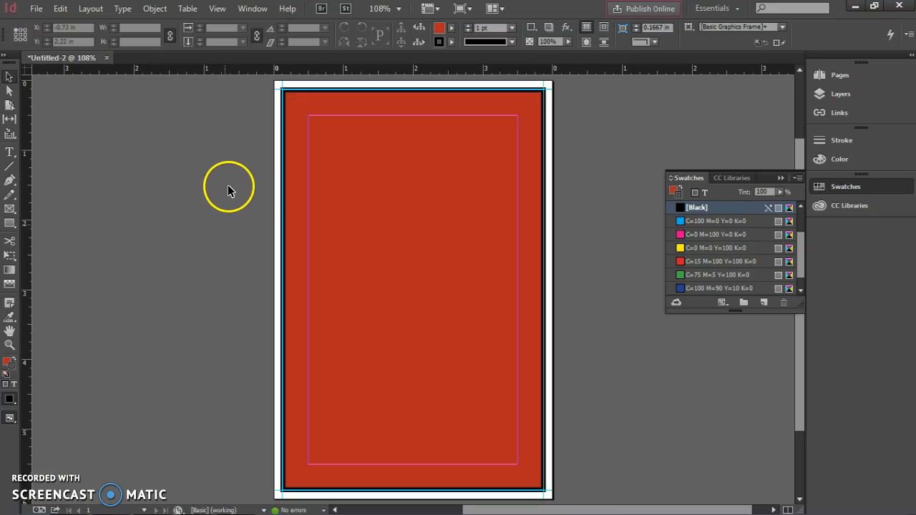
Draw a rectangle frame about 2.8 in wide and 2.76 in high inside the margins in the upper half of the page
{"action": "left_click", "coordinate": [10, 212]}
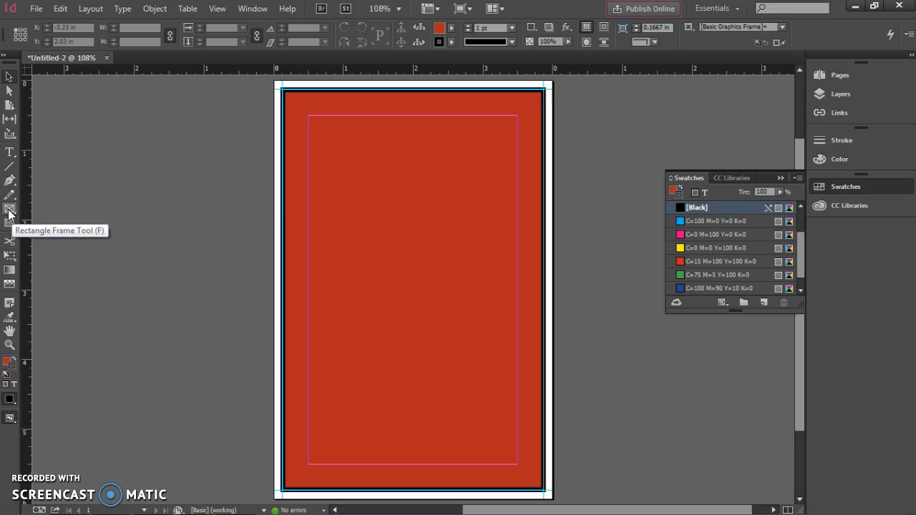
{"action": "left_click", "coordinate": [9, 211]}
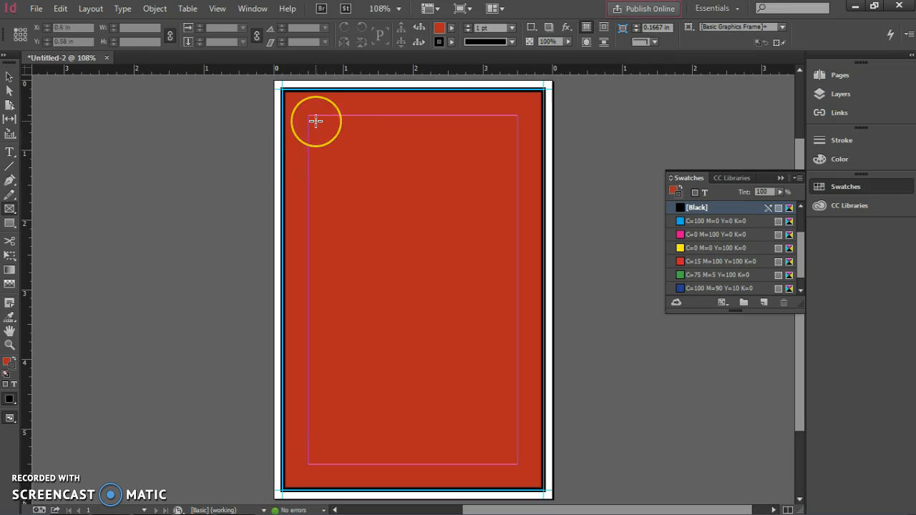
{"action": "left_click_drag", "start_coordinate": [316, 121], "coordinate": [510, 315]}
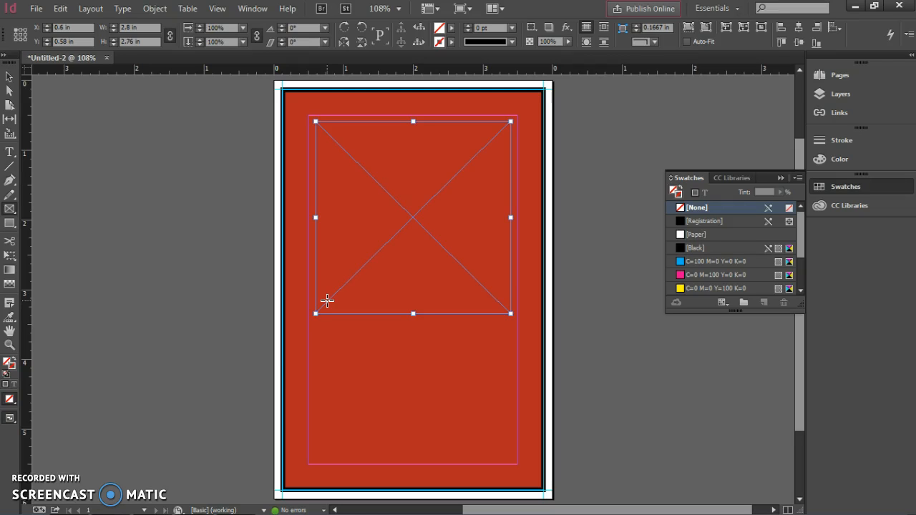
Start placing a file into the frame and browse on HP USB FD (G:) to Teaching > Portfolio Prep > InDesign Tutorial
{"action": "key", "text": "ctrl+d"}
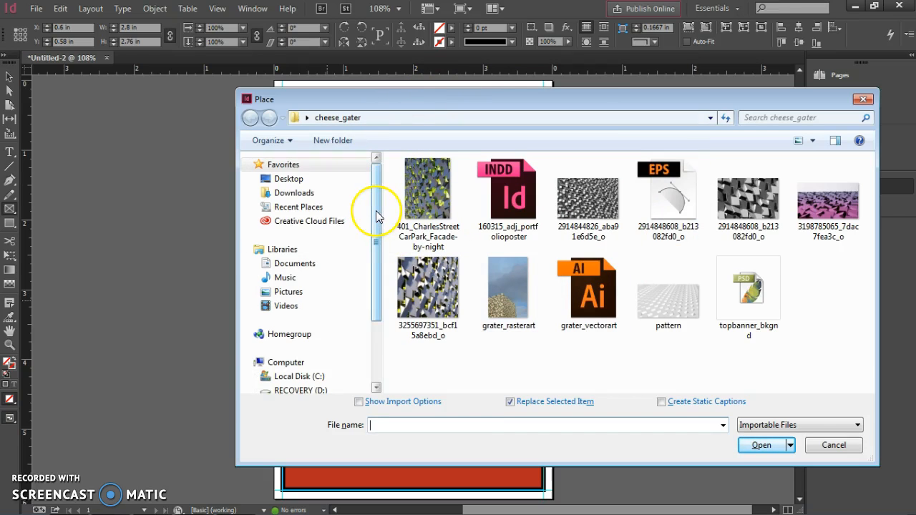
{"action": "scroll", "coordinate": [366, 237], "scroll_direction": "down", "scroll_amount": 2}
{"action": "left_click", "coordinate": [329, 341]}
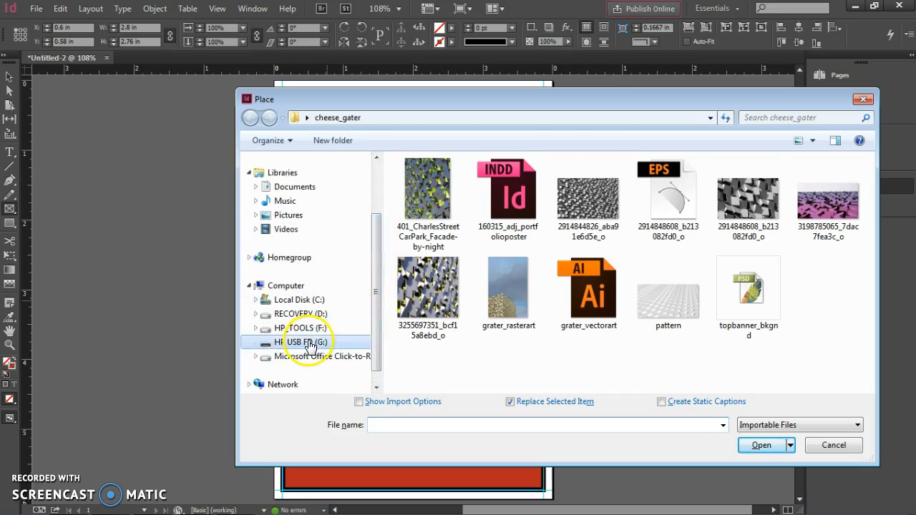
{"action": "left_click", "coordinate": [422, 238]}
{"action": "double_click", "coordinate": [422, 238]}
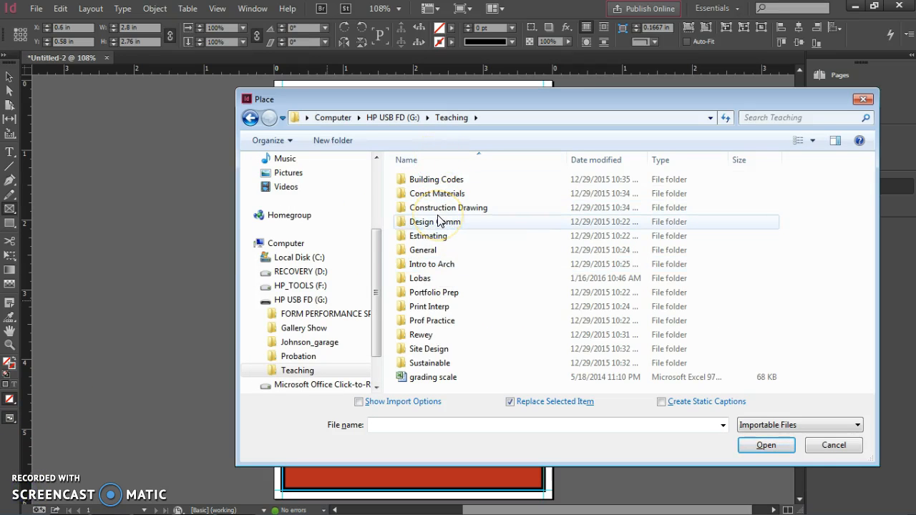
{"action": "left_click", "coordinate": [435, 295]}
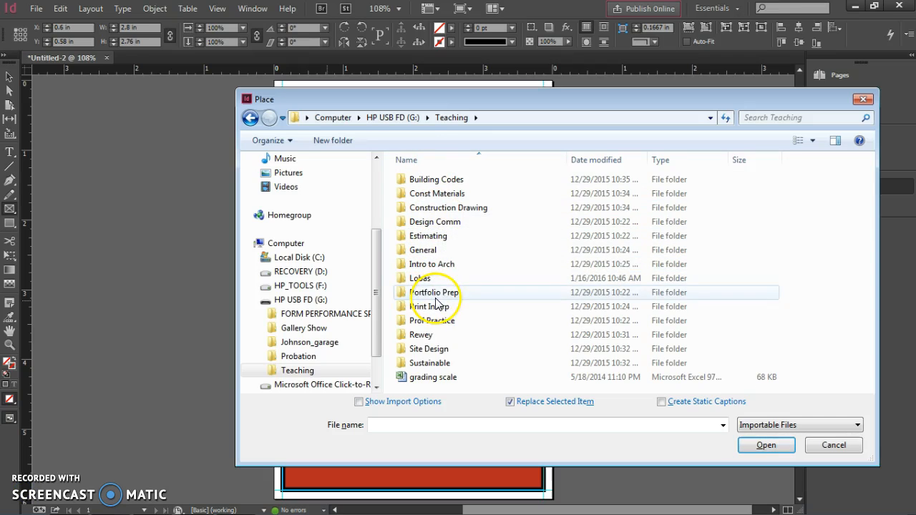
{"action": "double_click", "coordinate": [436, 293]}
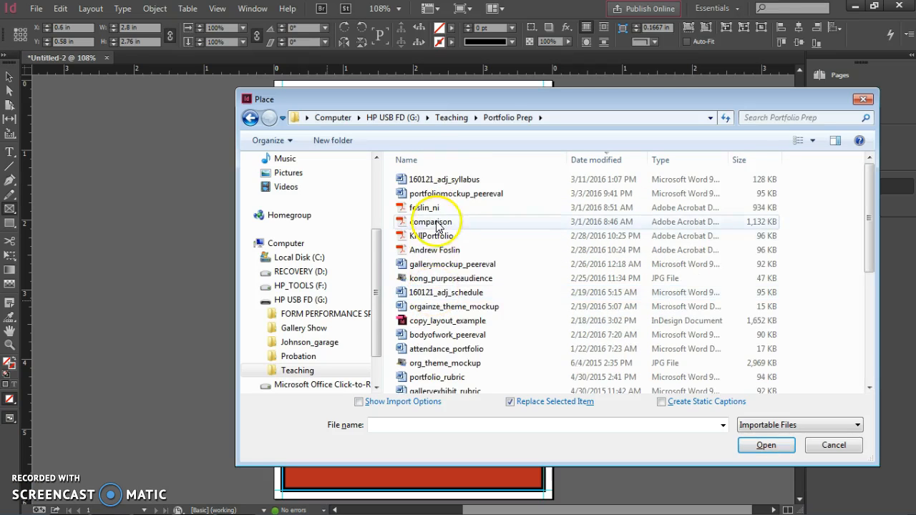
{"action": "scroll", "coordinate": [423, 265], "scroll_direction": "down", "scroll_amount": 5}
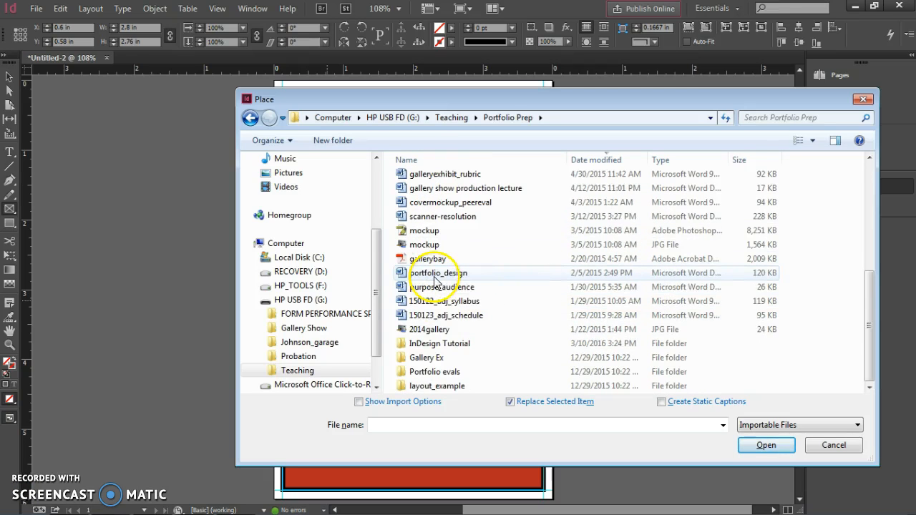
{"action": "double_click", "coordinate": [423, 347]}
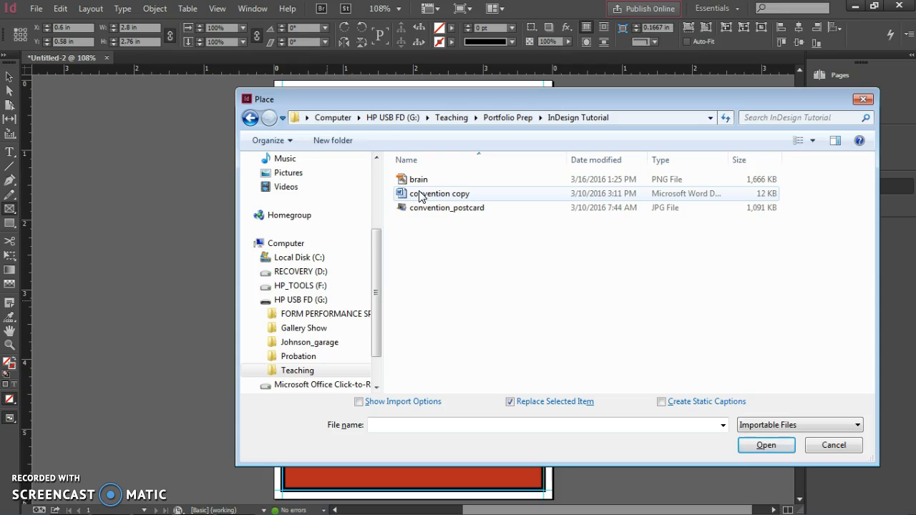
Place the brain PNG image into the selected frame
{"action": "left_click", "coordinate": [429, 285]}
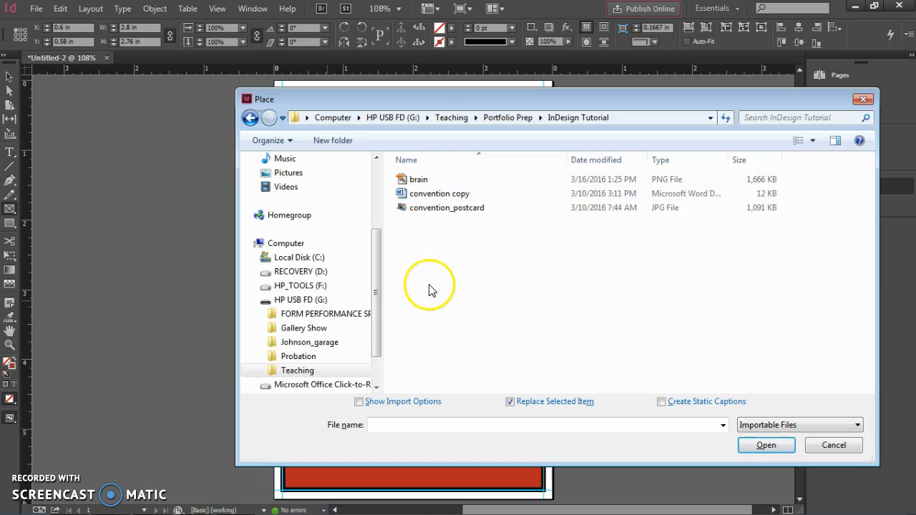
{"action": "left_click", "coordinate": [405, 183]}
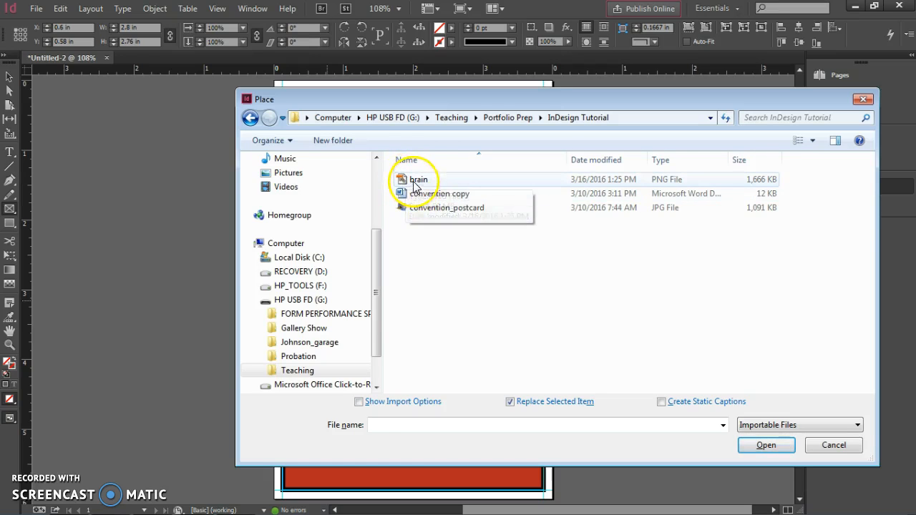
{"action": "left_click", "coordinate": [407, 181]}
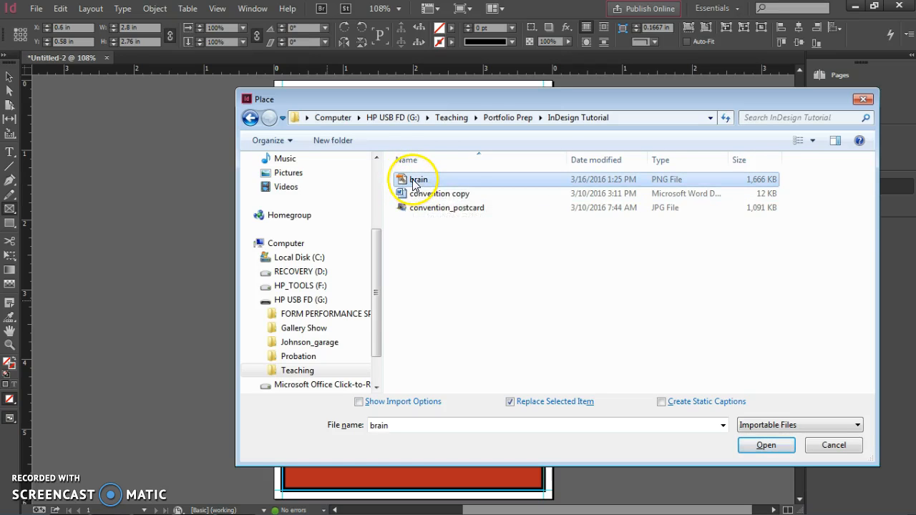
{"action": "left_click", "coordinate": [764, 445]}
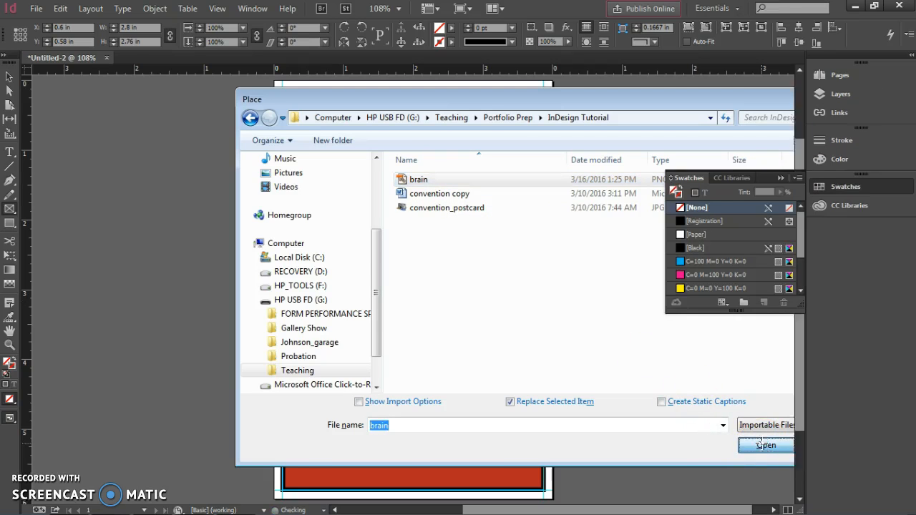
Set the image frame's width to 2.5 in with its proportions constrained
{"action": "left_click", "coordinate": [436, 209]}
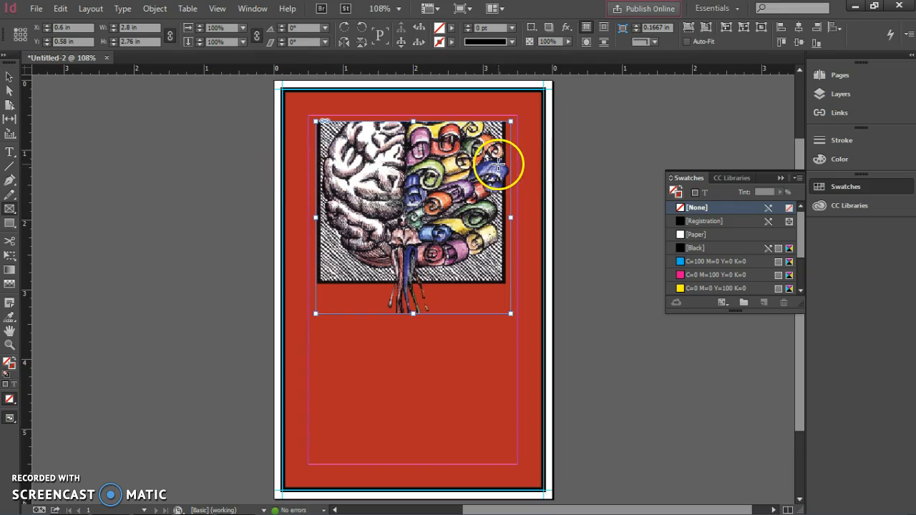
{"action": "left_click", "coordinate": [119, 28]}
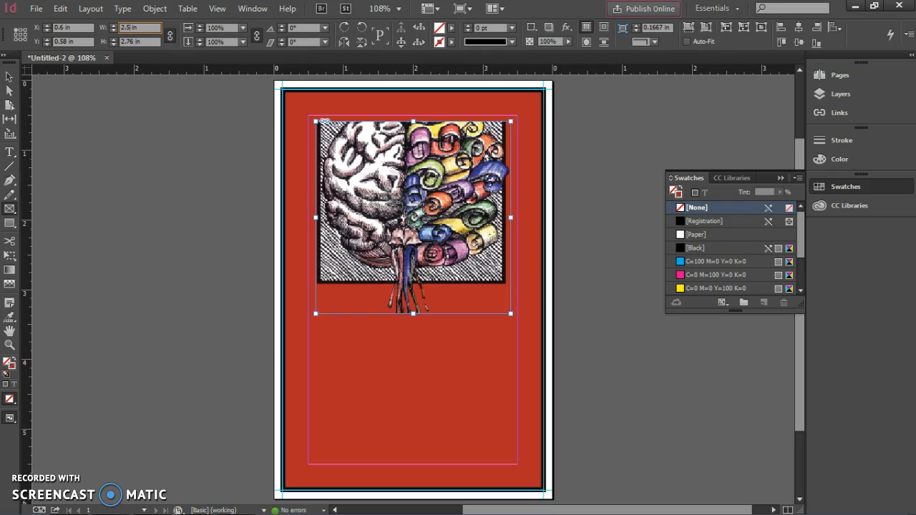
{"action": "key", "text": "Return"}
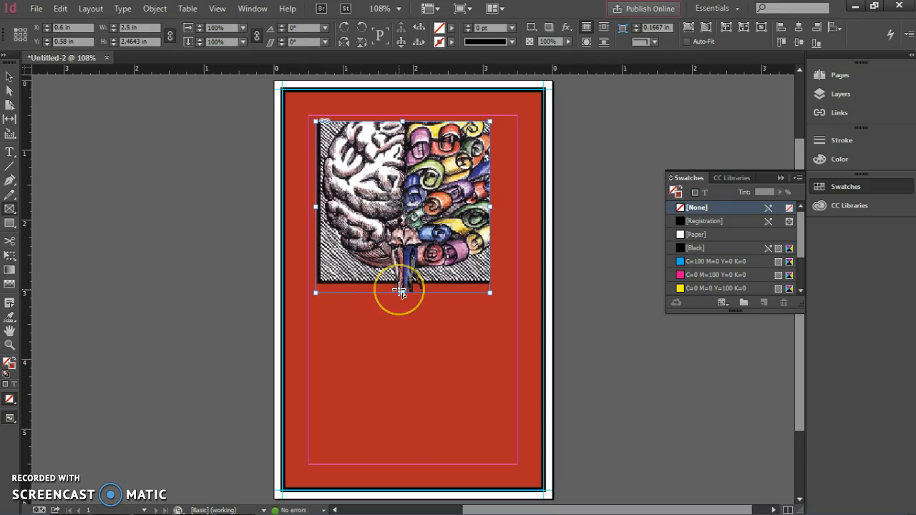
Extend the bottom edge of the image frame downward to a frame height of about 3.67 in
{"action": "left_click_drag", "start_coordinate": [398, 290], "coordinate": [398, 313]}
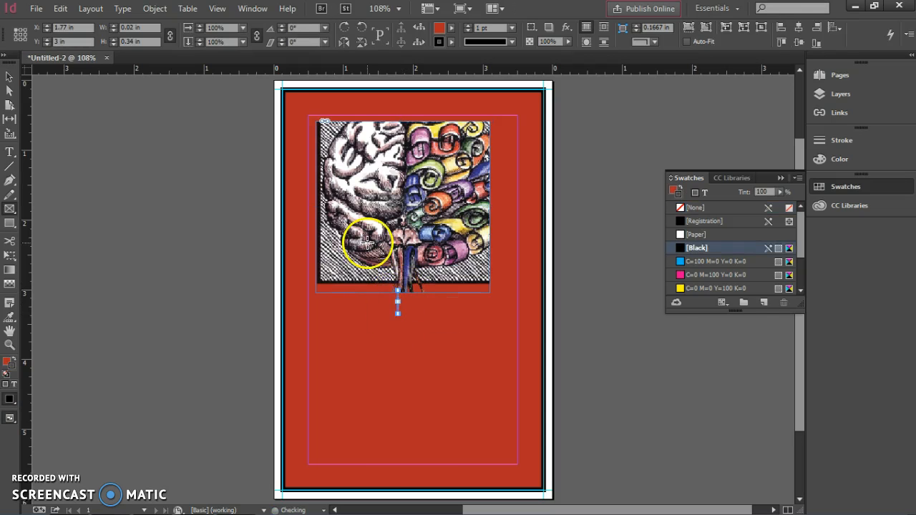
{"action": "key", "text": "ctrl+z"}
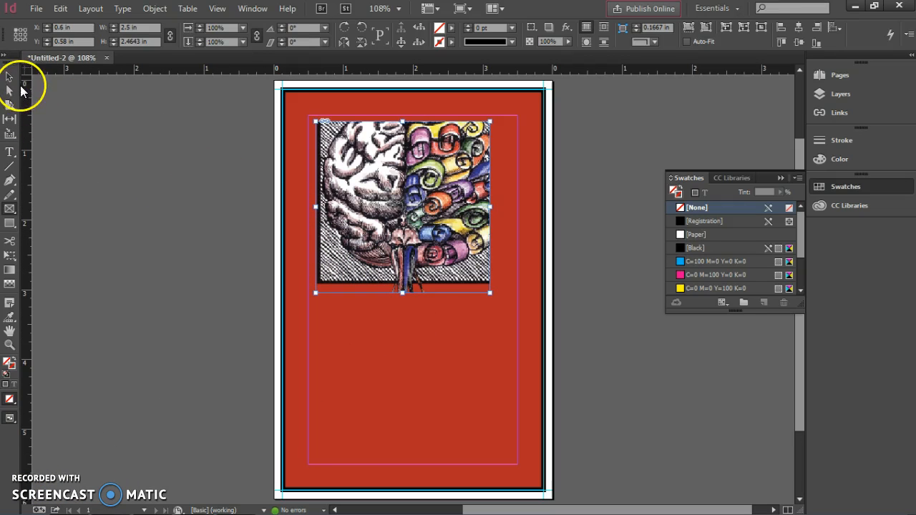
{"action": "left_click", "coordinate": [8, 76]}
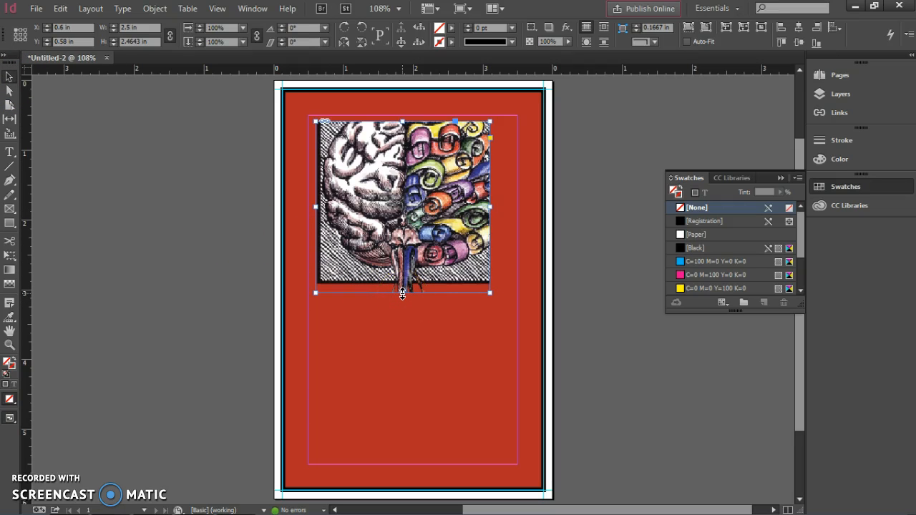
{"action": "left_click_drag", "start_coordinate": [402, 292], "coordinate": [402, 377]}
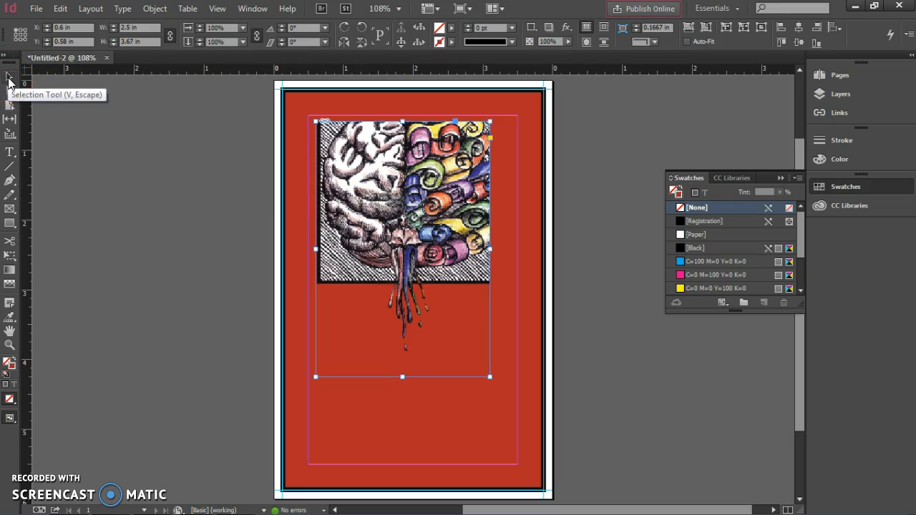
Select the brain image inside its frame and fit the content proportionally
{"action": "left_click", "coordinate": [9, 77]}
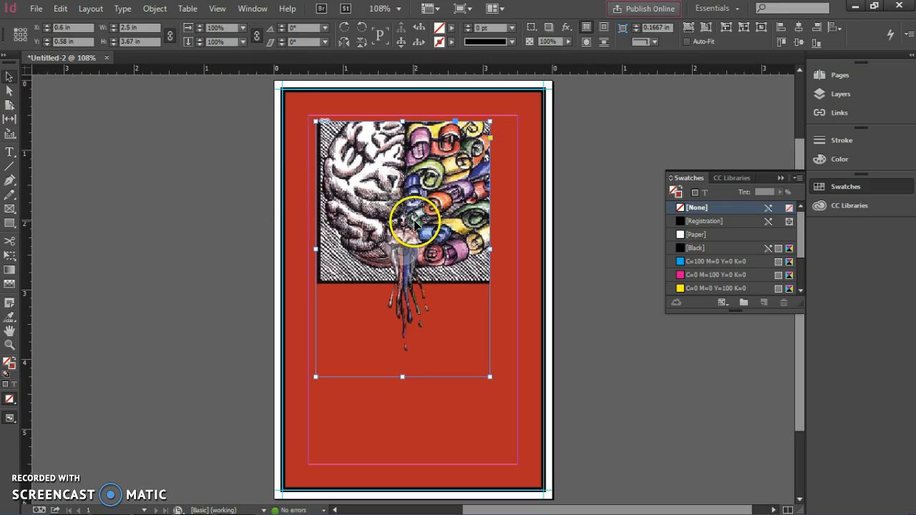
{"action": "left_click", "coordinate": [362, 203]}
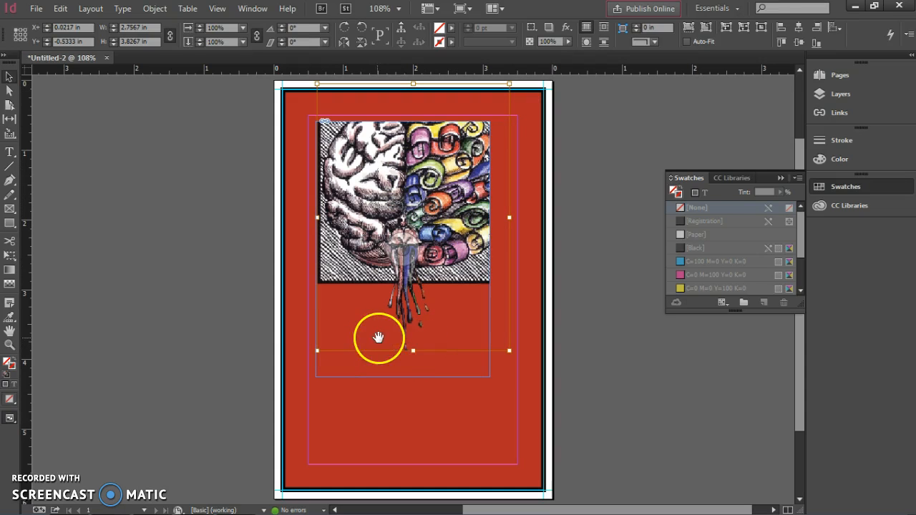
{"action": "right_click", "coordinate": [433, 196]}
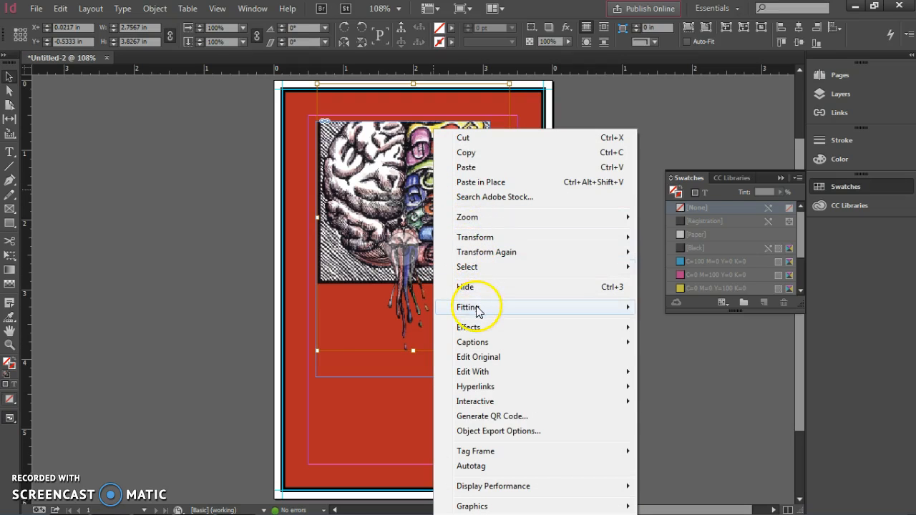
{"action": "mouse_move", "coordinate": [478, 309]}
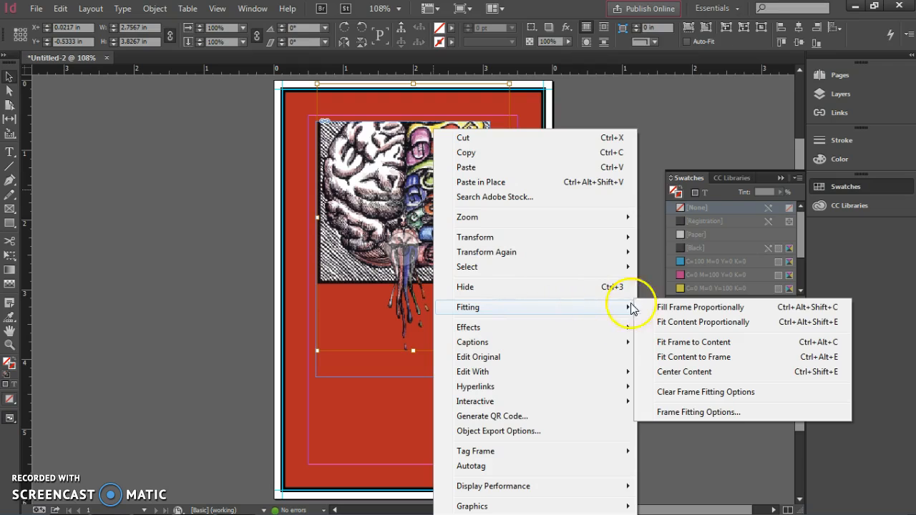
{"action": "left_click", "coordinate": [683, 322]}
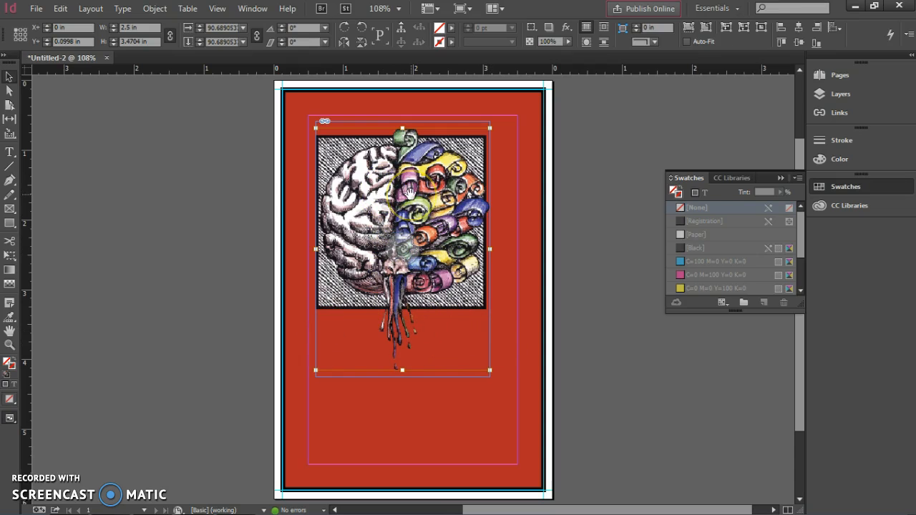
Select the image frame, set its centre reference point's X position to 2 in, and deselect it
{"action": "left_click", "coordinate": [380, 185]}
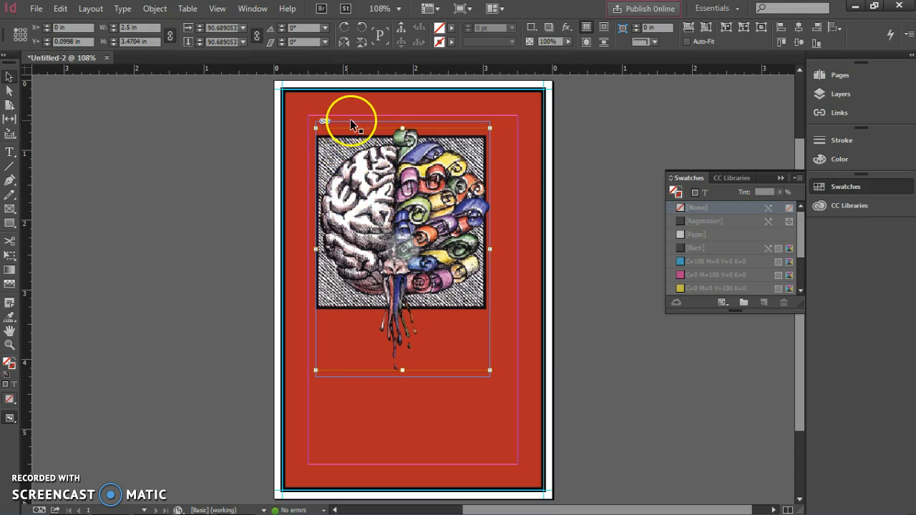
{"action": "left_click", "coordinate": [180, 154]}
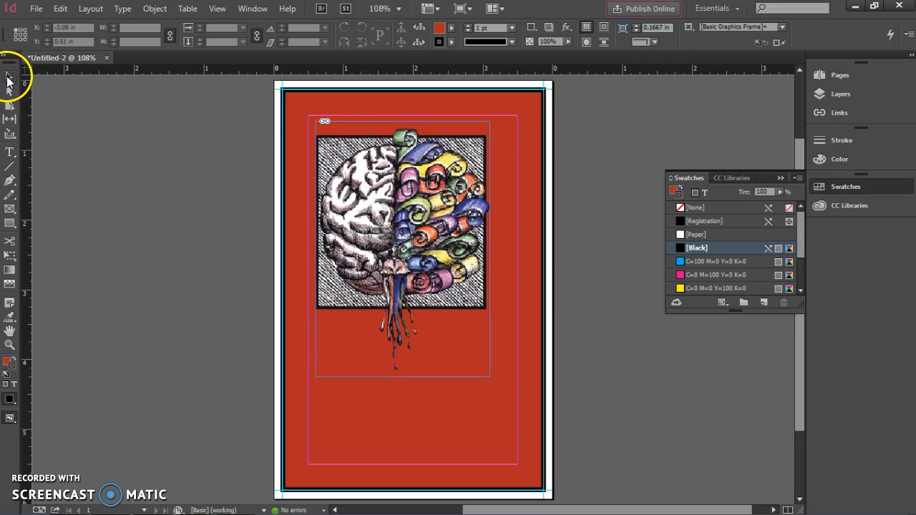
{"action": "left_click", "coordinate": [372, 121]}
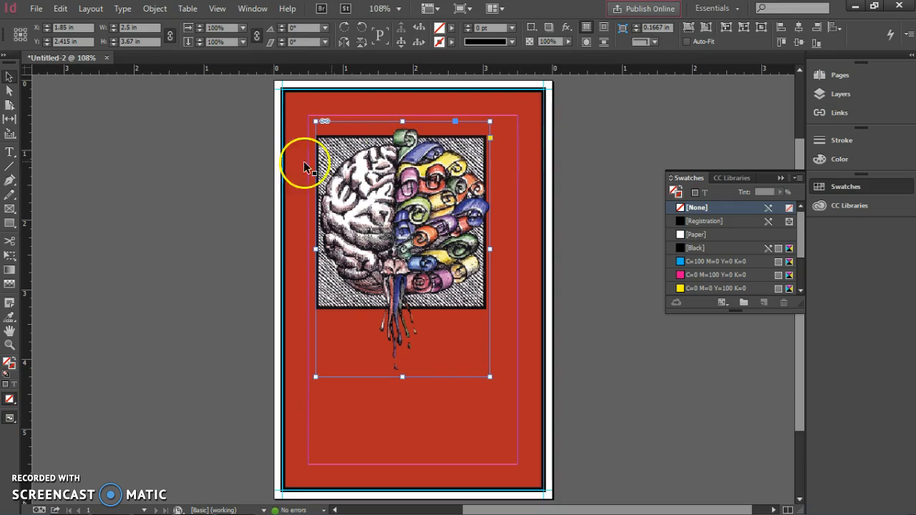
{"action": "left_click", "coordinate": [65, 27]}
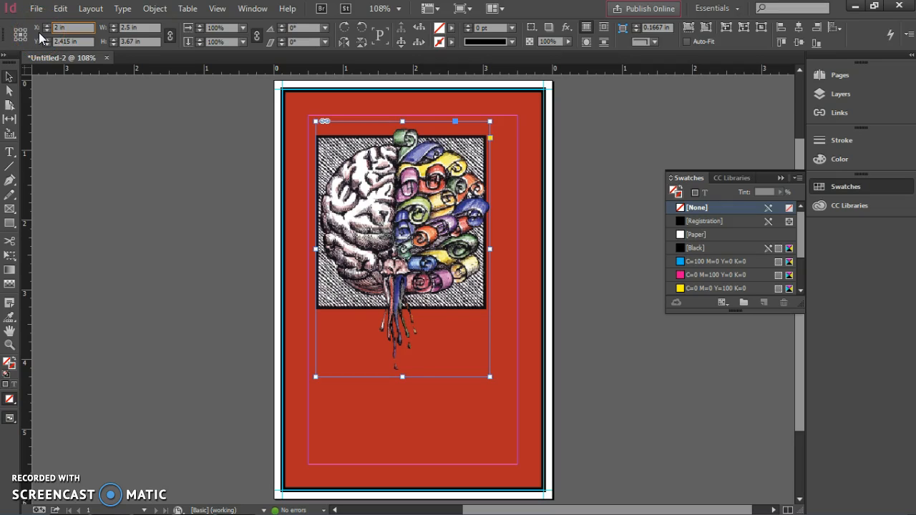
{"action": "key", "text": "Return"}
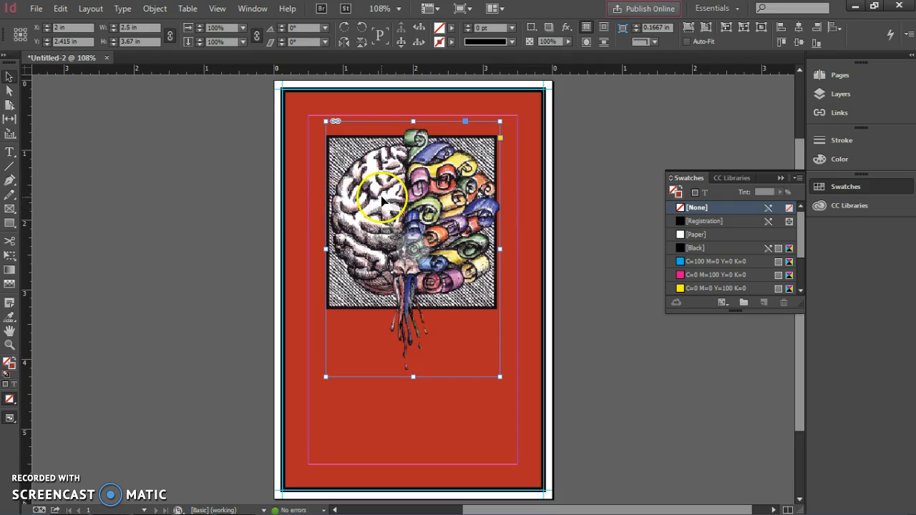
{"action": "left_click", "coordinate": [190, 195]}
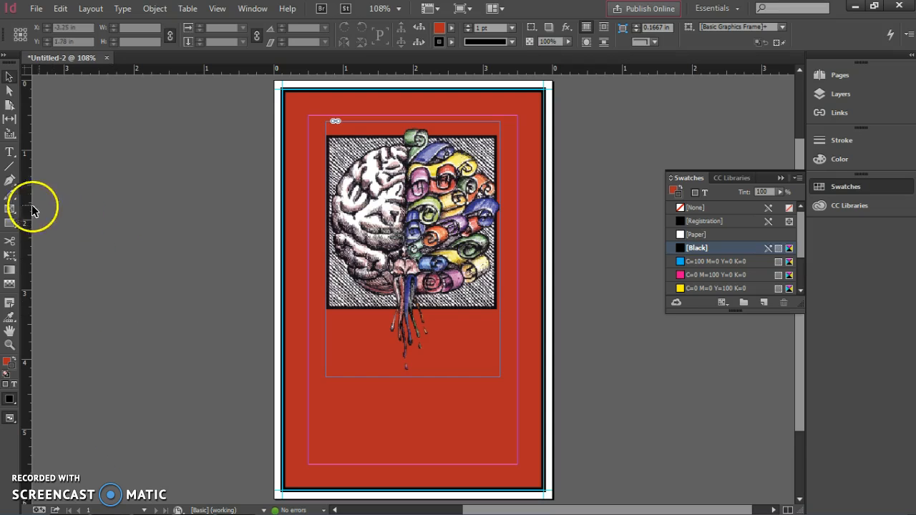
Draw a placeholder frame 3 in wide and about 1.31 in high below the brain image and place the convention copy document in it
{"action": "left_click", "coordinate": [9, 210]}
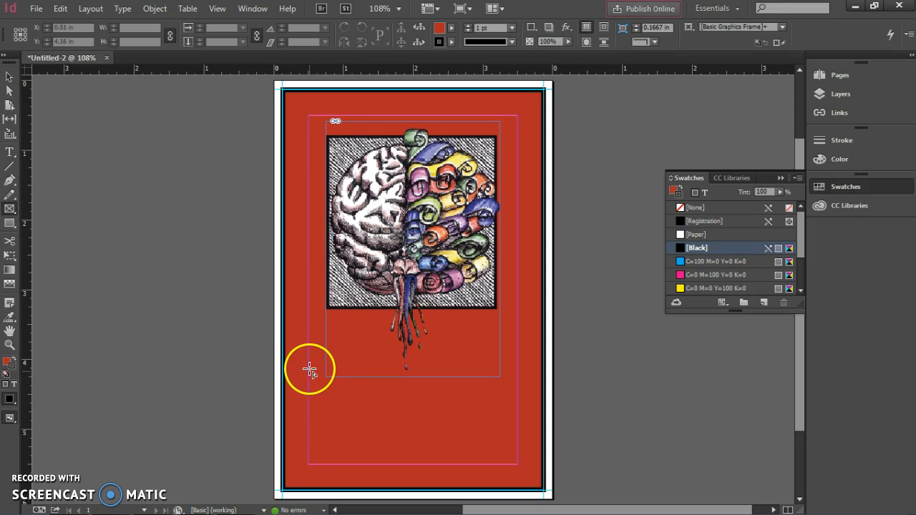
{"action": "left_click_drag", "start_coordinate": [308, 373], "coordinate": [518, 464]}
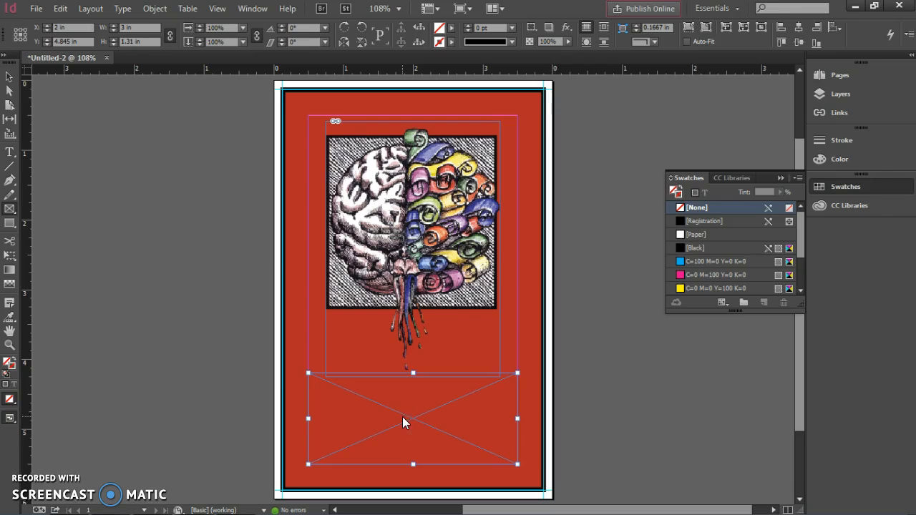
{"action": "key", "text": "ctrl+d"}
{"action": "left_click_drag", "start_coordinate": [415, 96], "coordinate": [345, 98]}
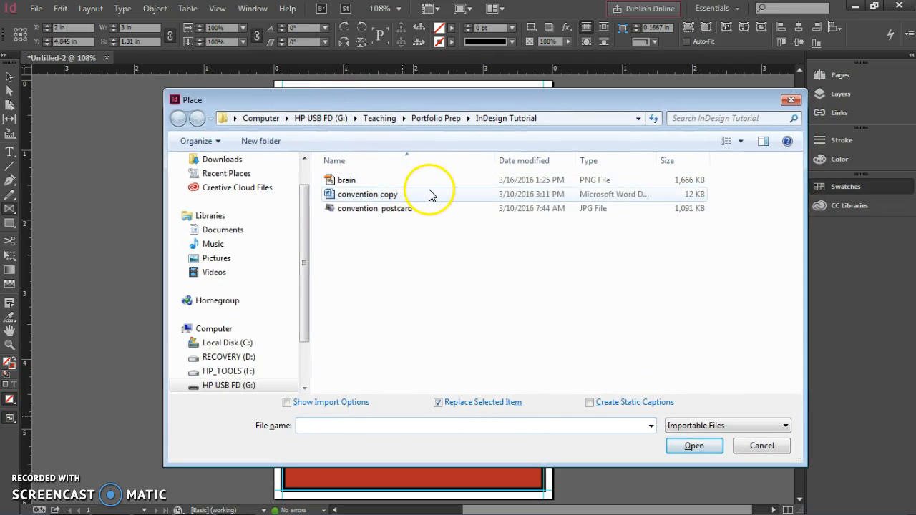
{"action": "left_click", "coordinate": [354, 197]}
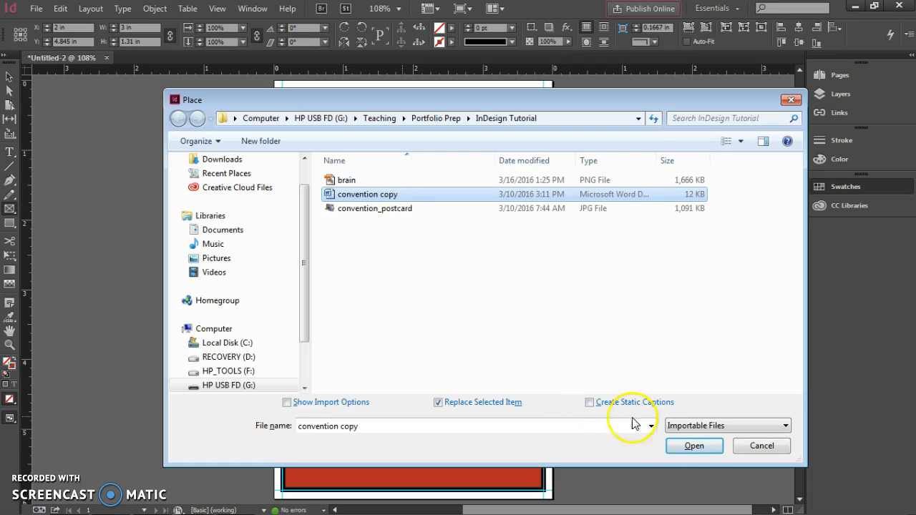
{"action": "left_click", "coordinate": [690, 447]}
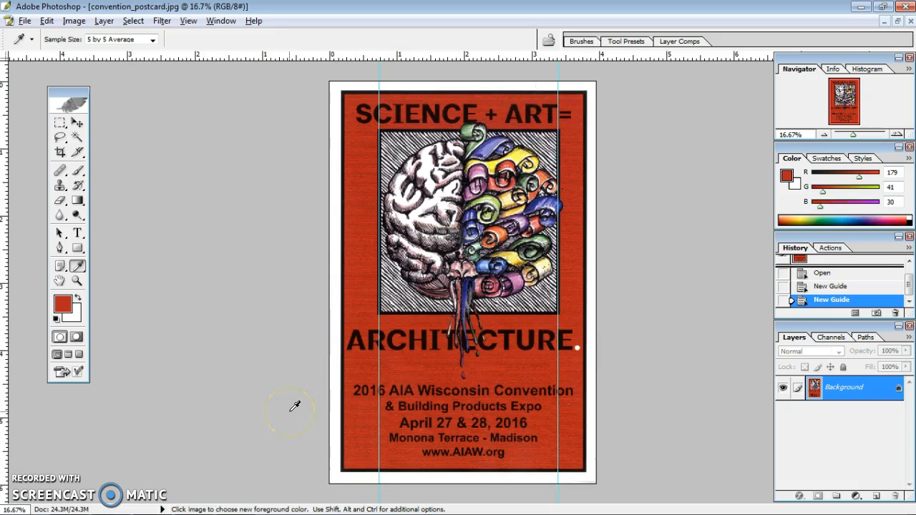
Switch back to InDesign and draw a wide text frame above the brain image, extending slightly past both side margins
{"action": "key", "text": "alt+Tab"}
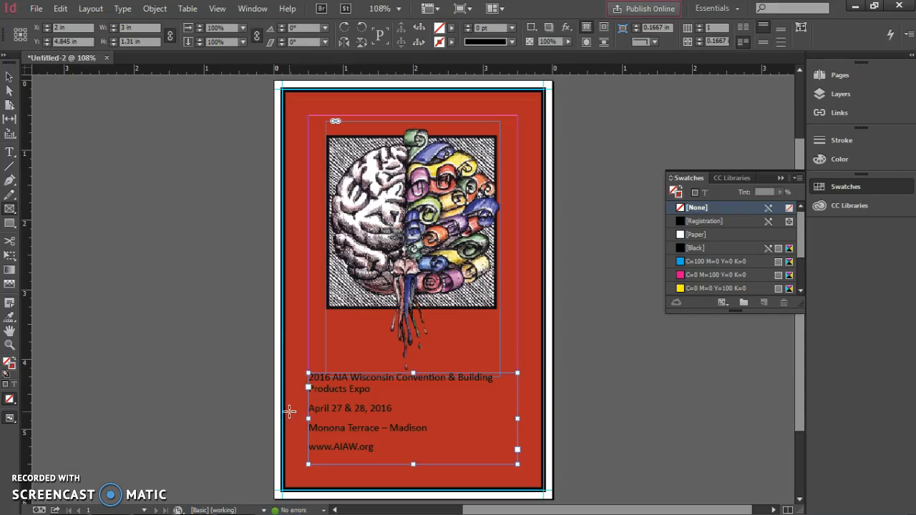
{"action": "left_click", "coordinate": [9, 153]}
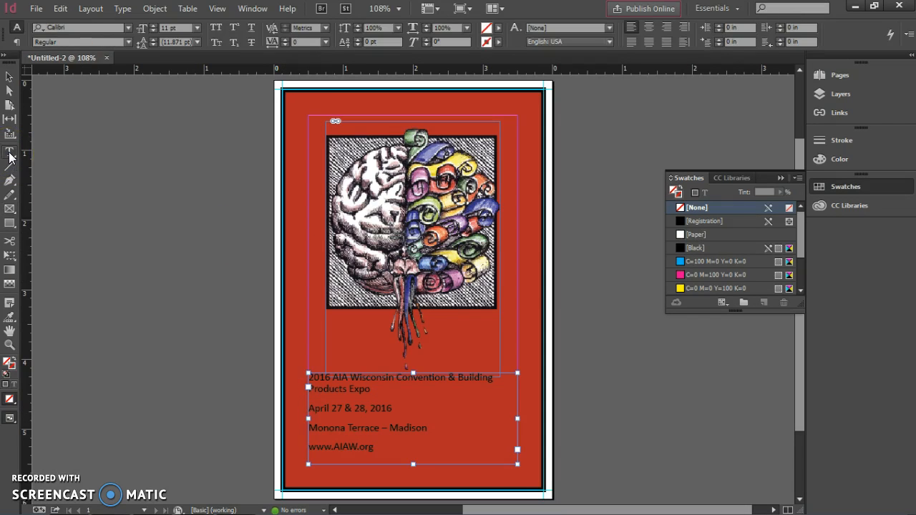
{"action": "left_click", "coordinate": [300, 100]}
{"action": "left_click_drag", "start_coordinate": [298, 98], "coordinate": [530, 129]}
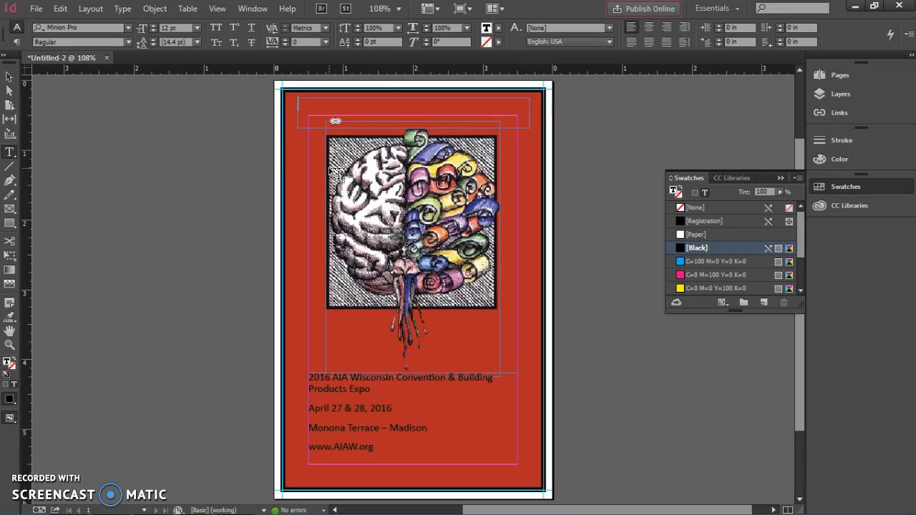
{"action": "type", "text": "ARCHITECTURE"}
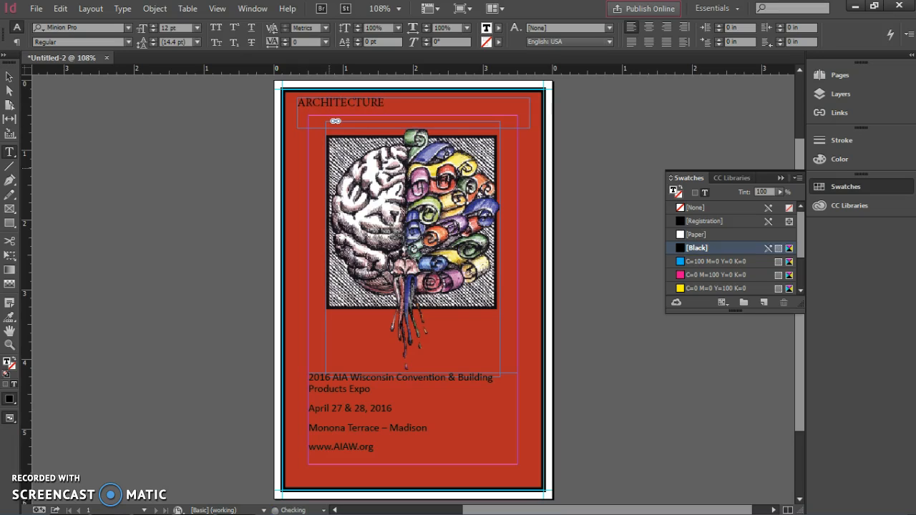
{"action": "key", "text": "BackSpace"}
{"action": "key", "text": "BackSpace"}
{"action": "key", "text": "BackSpace"}
{"action": "key", "text": "BackSpace"}
{"action": "key", "text": "BackSpace"}
{"action": "key", "text": "BackSpace"}
{"action": "key", "text": "BackSpace"}
{"action": "key", "text": "BackSpace"}
{"action": "key", "text": "BackSpace"}
{"action": "key", "text": "BackSpace"}
{"action": "key", "text": "BackSpace"}
{"action": "key", "text": "BackSpace"}
Enter the headline "SCIENCE + ART =" in the text frame above the brain image and deselect it
{"action": "type", "text": "SCIENCE"}
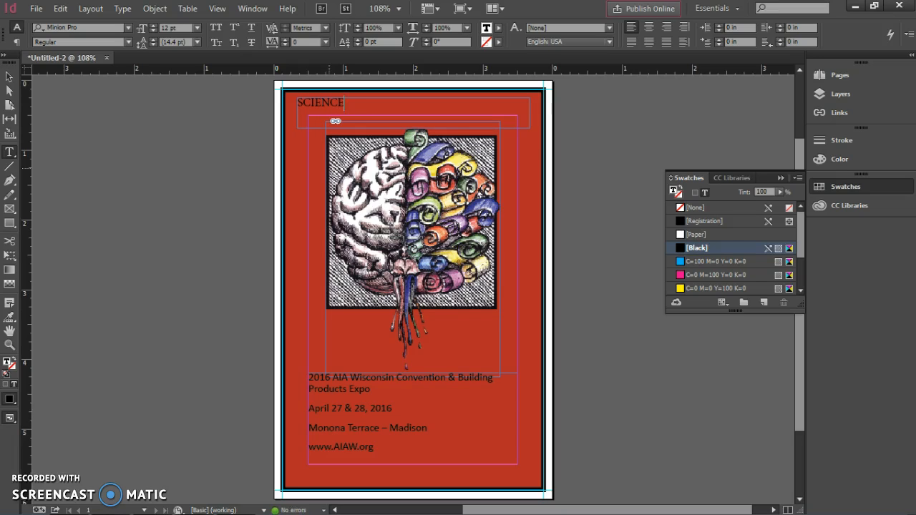
{"action": "type", "text": " + A"}
{"action": "key", "text": "BackSpace"}
{"action": "type", "text": "ART ="}
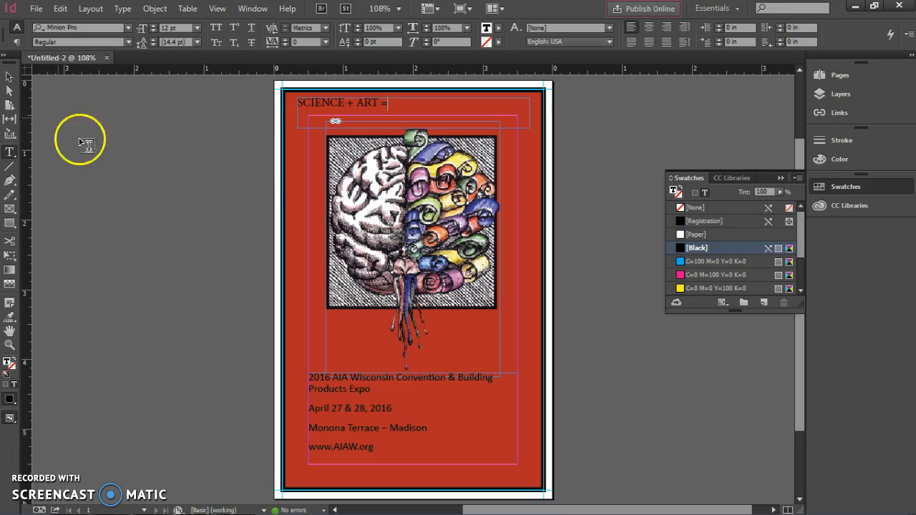
{"action": "left_click", "coordinate": [123, 167]}
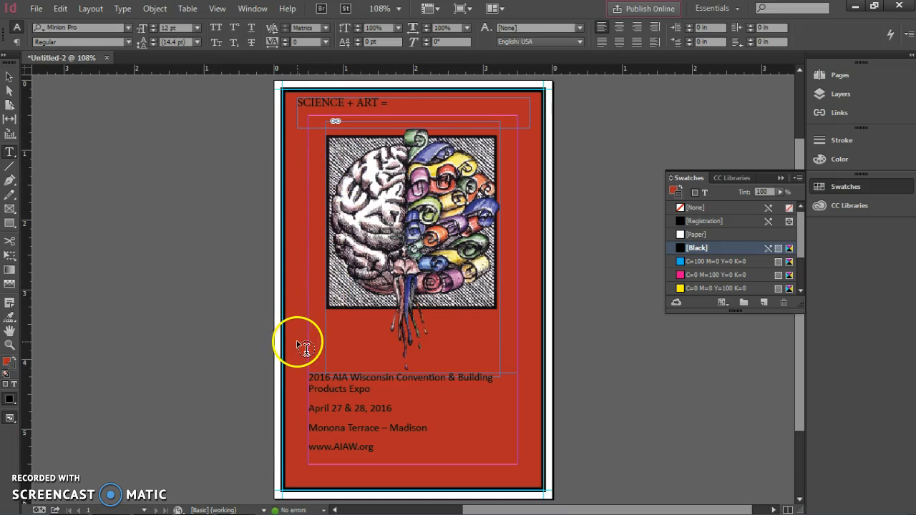
Draw a matching wide text frame between the brain image and the convention copy and enter "ARCHITECTURE" in it
{"action": "left_click", "coordinate": [10, 153]}
{"action": "left_click_drag", "start_coordinate": [297, 338], "coordinate": [531, 368]}
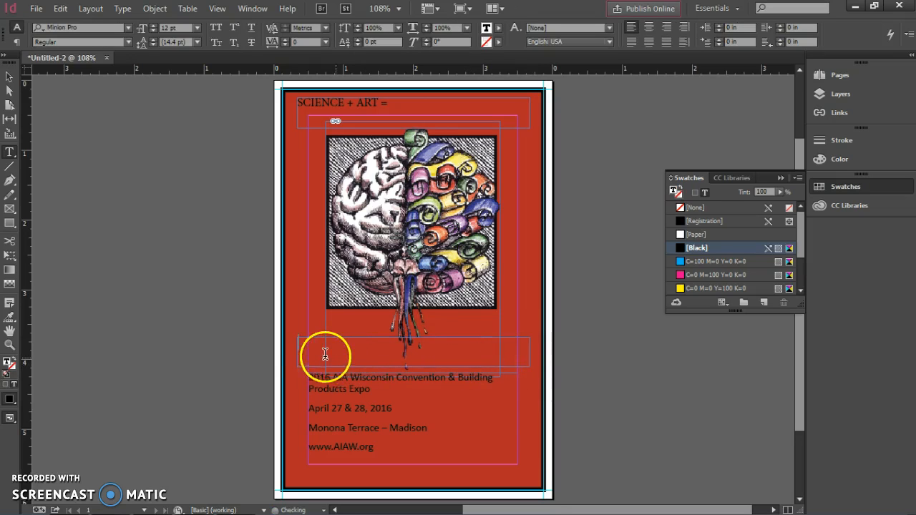
{"action": "type", "text": "ARCHITECTURE"}
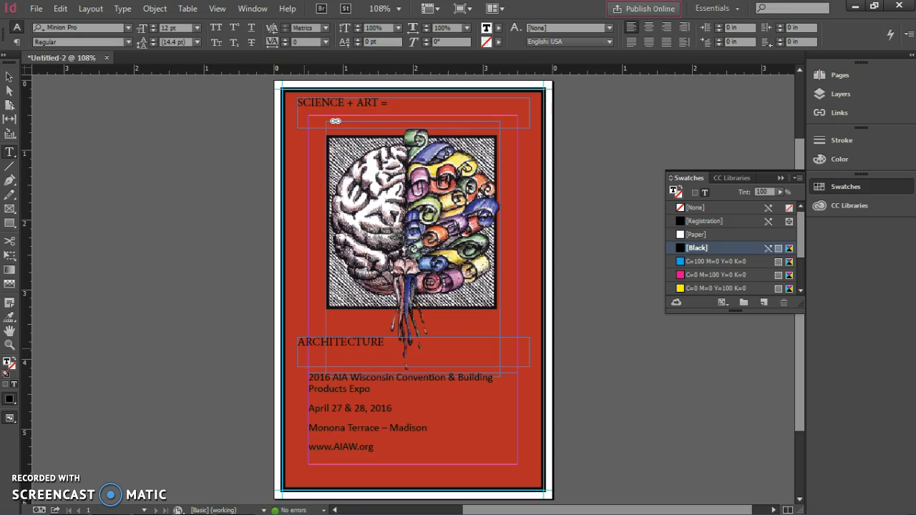